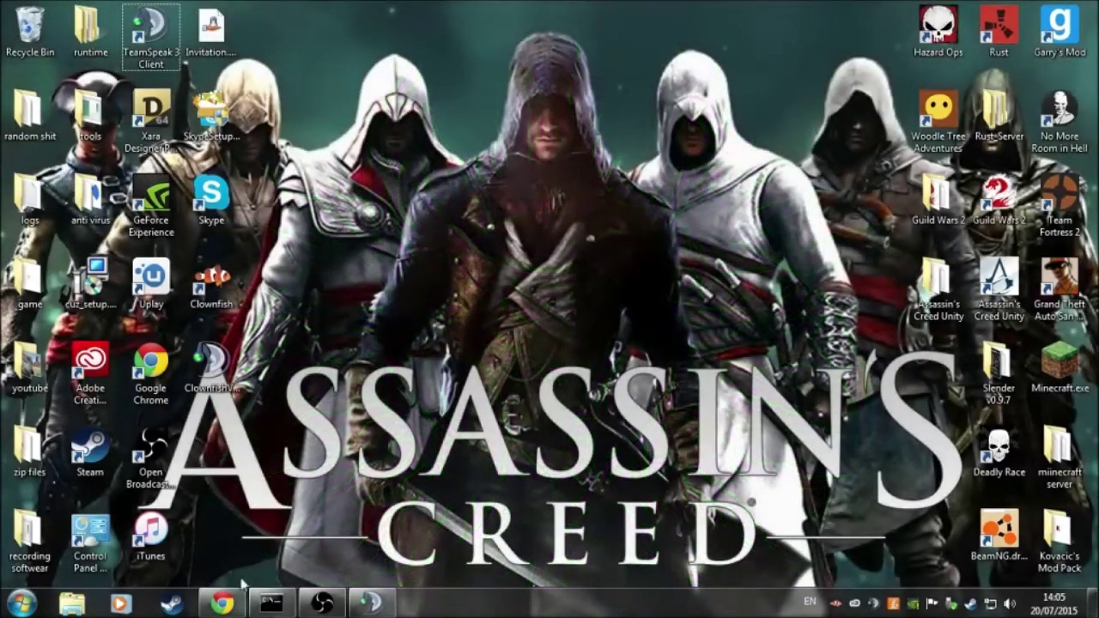
# Bring the Chrome window with the Clownfish for Teamspeak 1.50 page to the front.
pyautogui.click(224, 603)
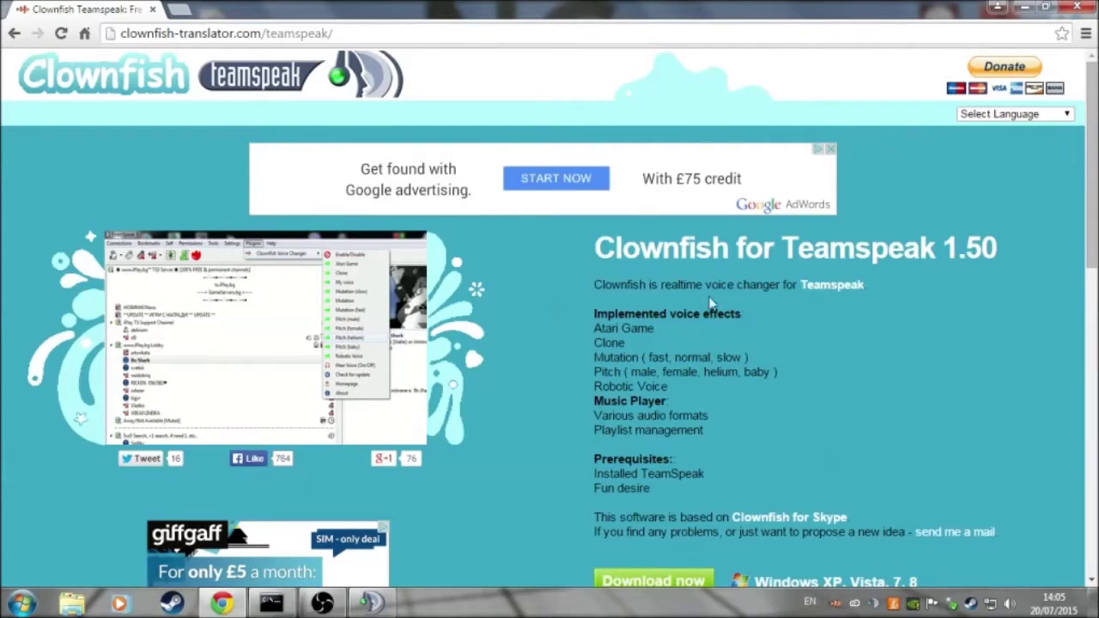
pyautogui.scroll(-2, 727, 298)
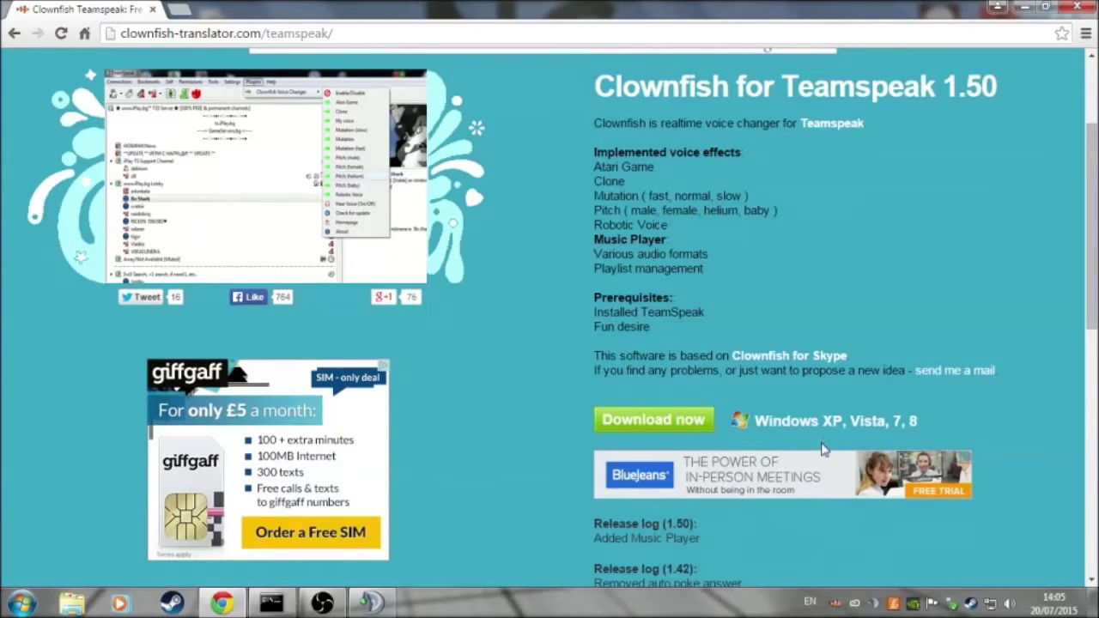
pyautogui.scroll(-3, 863, 439)
pyautogui.scroll(5, 584, 401)
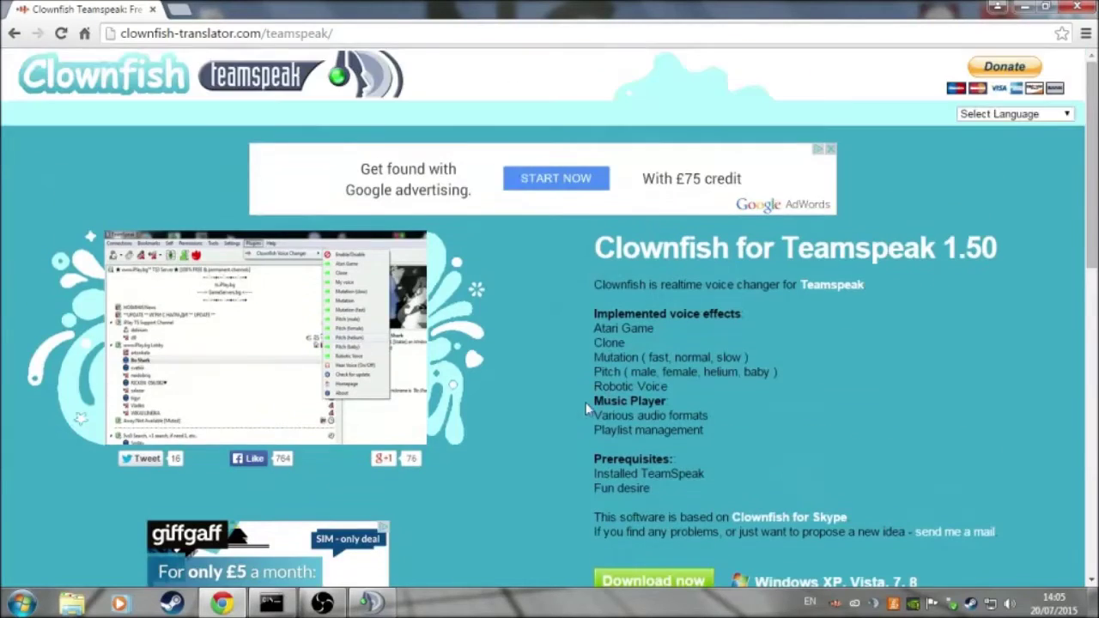
pyautogui.scroll(-5, 583, 342)
pyautogui.scroll(5, 582, 342)
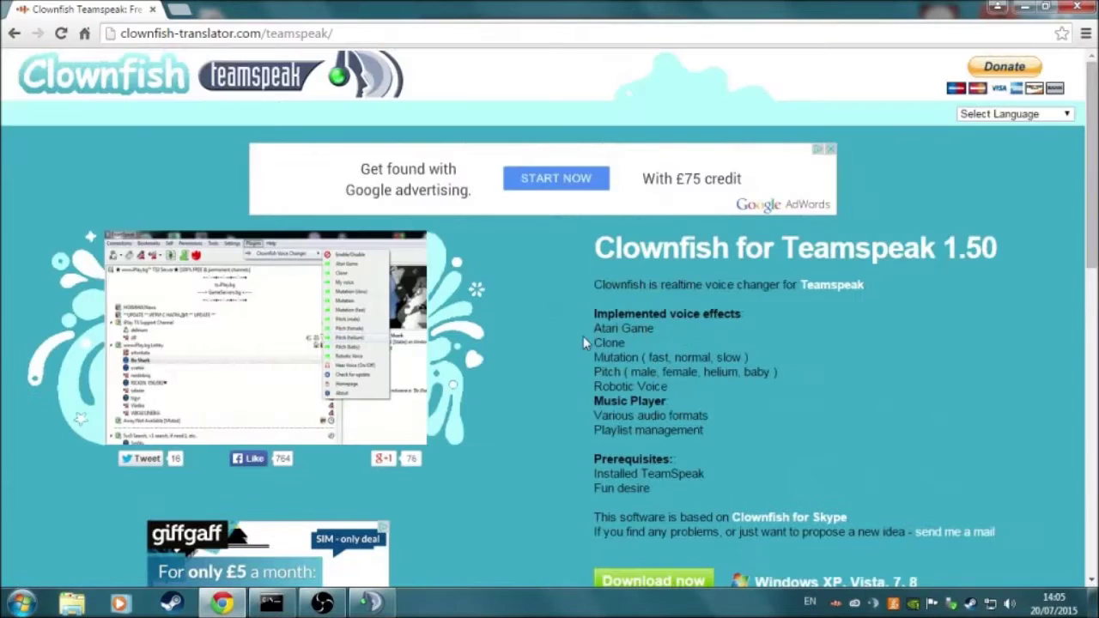
pyautogui.scroll(-3, 744, 438)
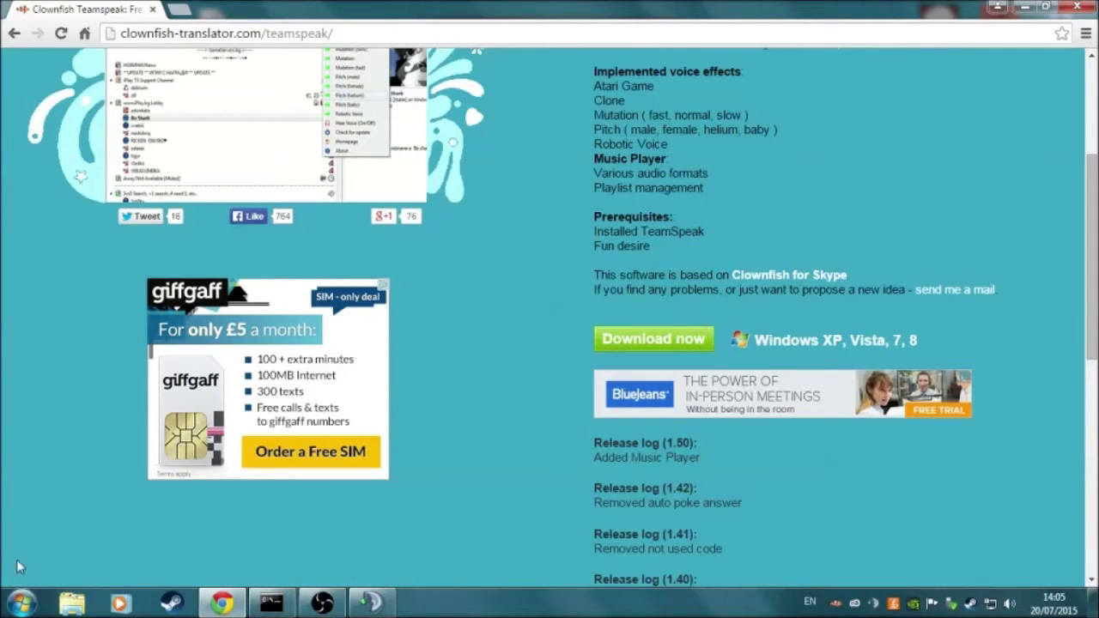
# Minimize Chrome and nudge the Clownfish plugin file on the desktop back into place.
pyautogui.click(1023, 7)
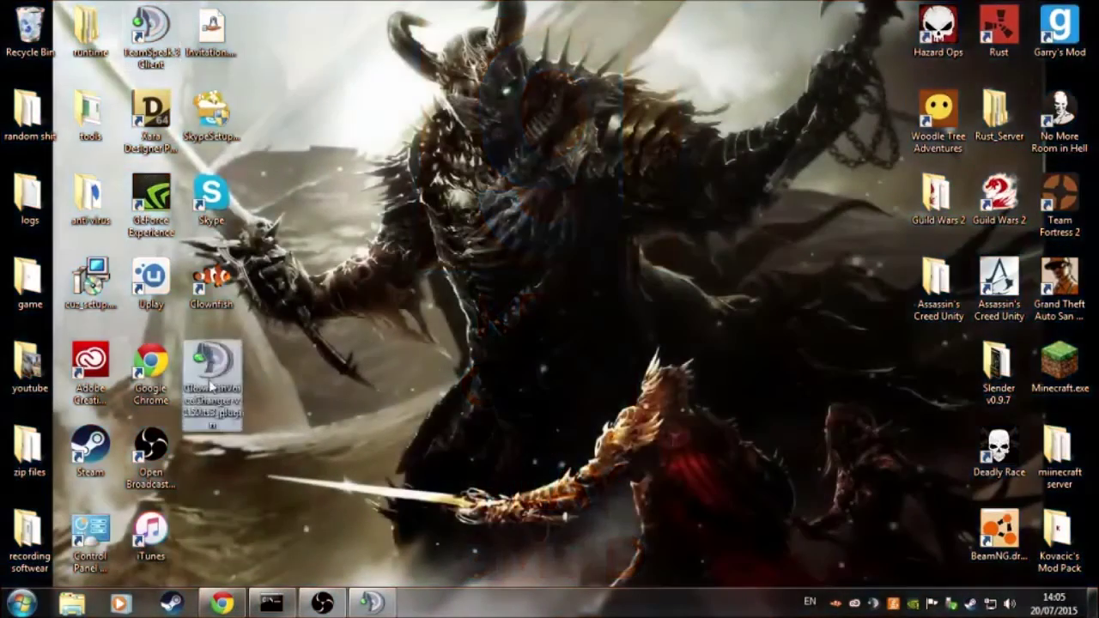
pyautogui.moveTo(212, 364); pyautogui.dragTo(455, 365)
pyautogui.moveTo(426, 410); pyautogui.dragTo(255, 363)
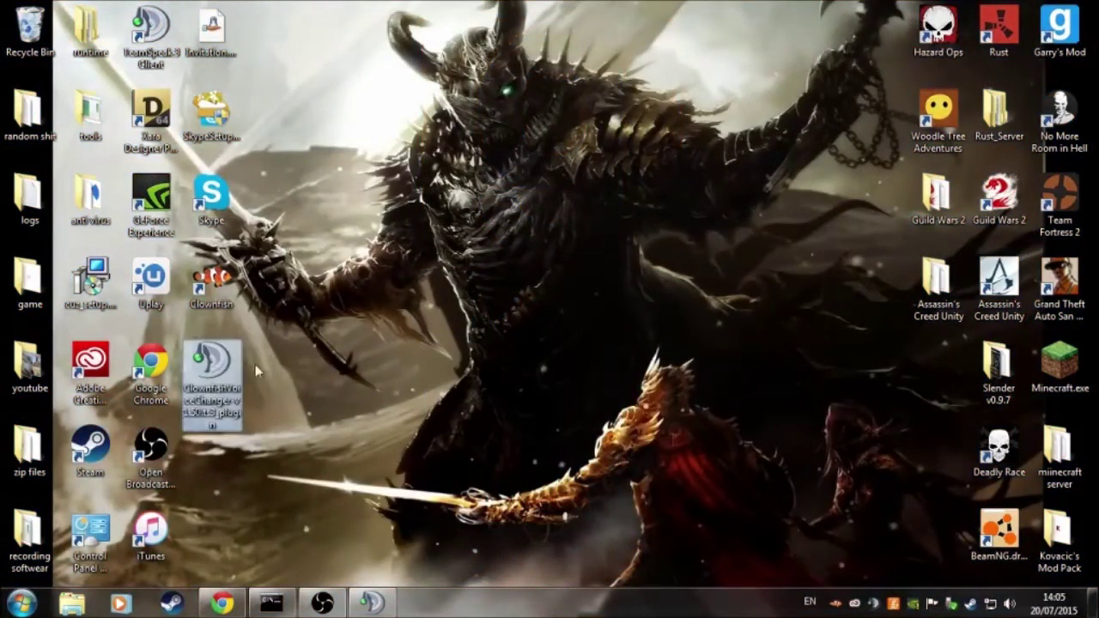
# Restore TeamSpeak 3 and show the Clownfish Voice Changer effects list under Plugins.
pyautogui.click(370, 603)
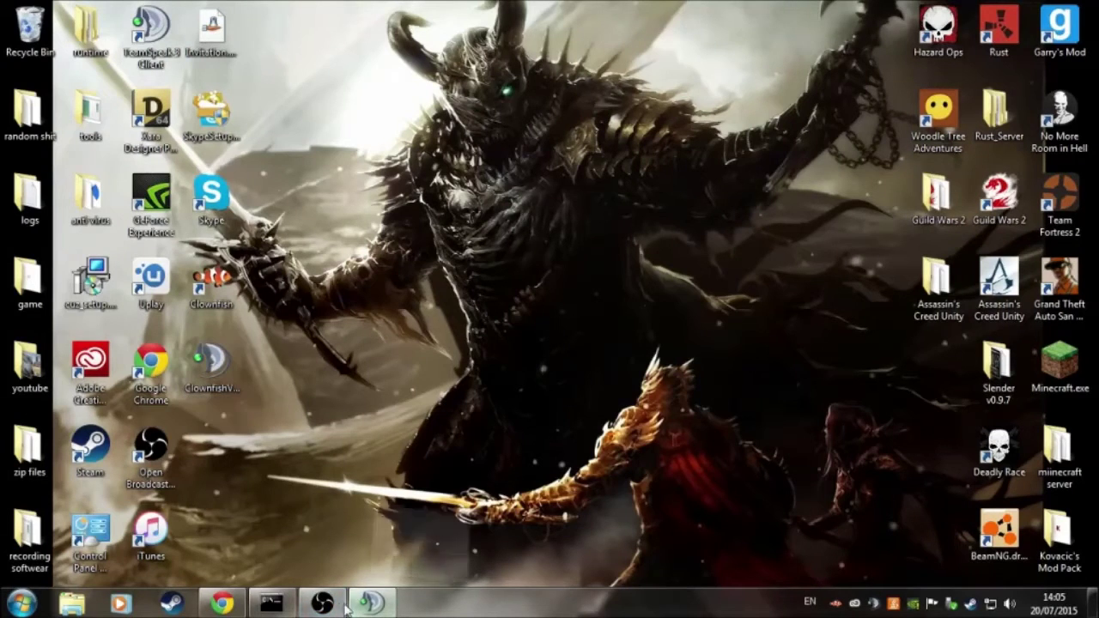
pyautogui.click(724, 105)
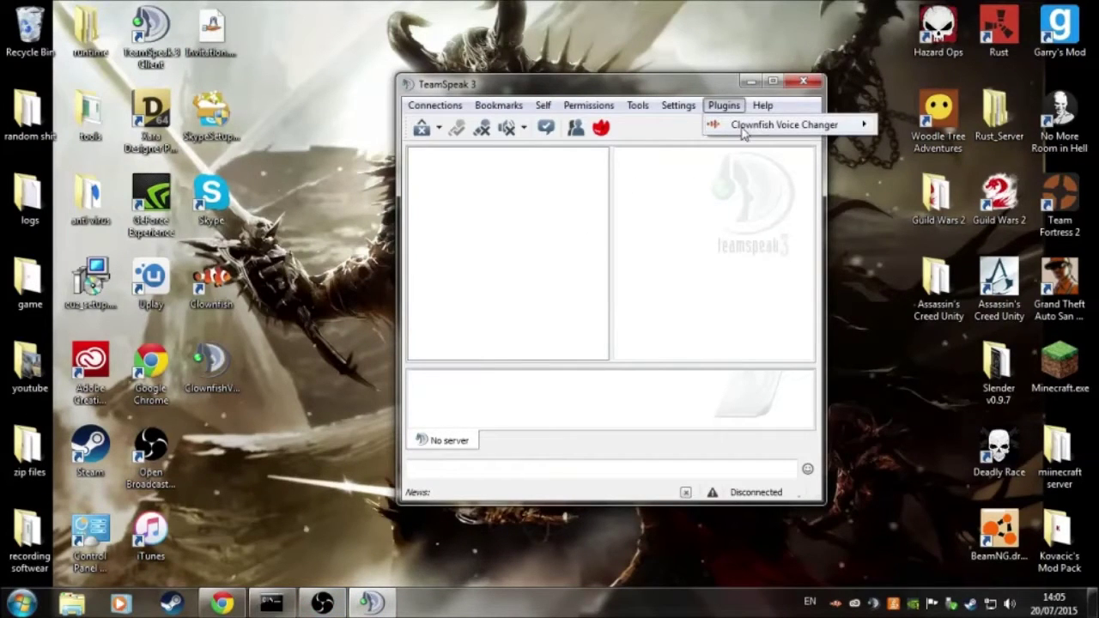
pyautogui.moveTo(785, 129)
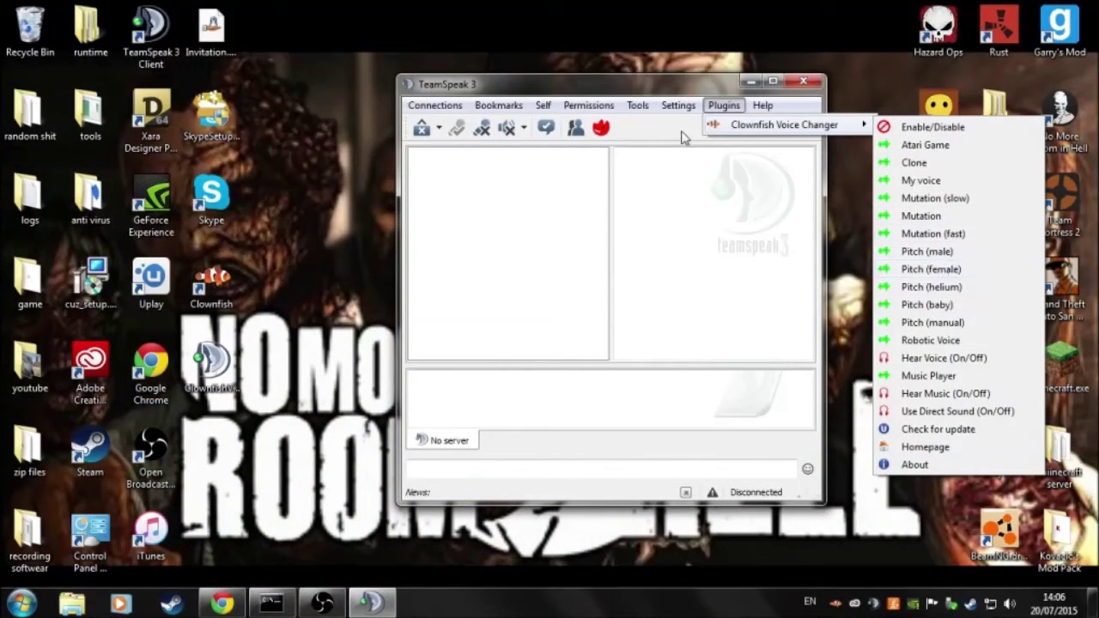
# Check in the Plugins dialog that Clownfish Voice Changer 1.50 is ticked, then close it.
pyautogui.moveTo(687, 111)
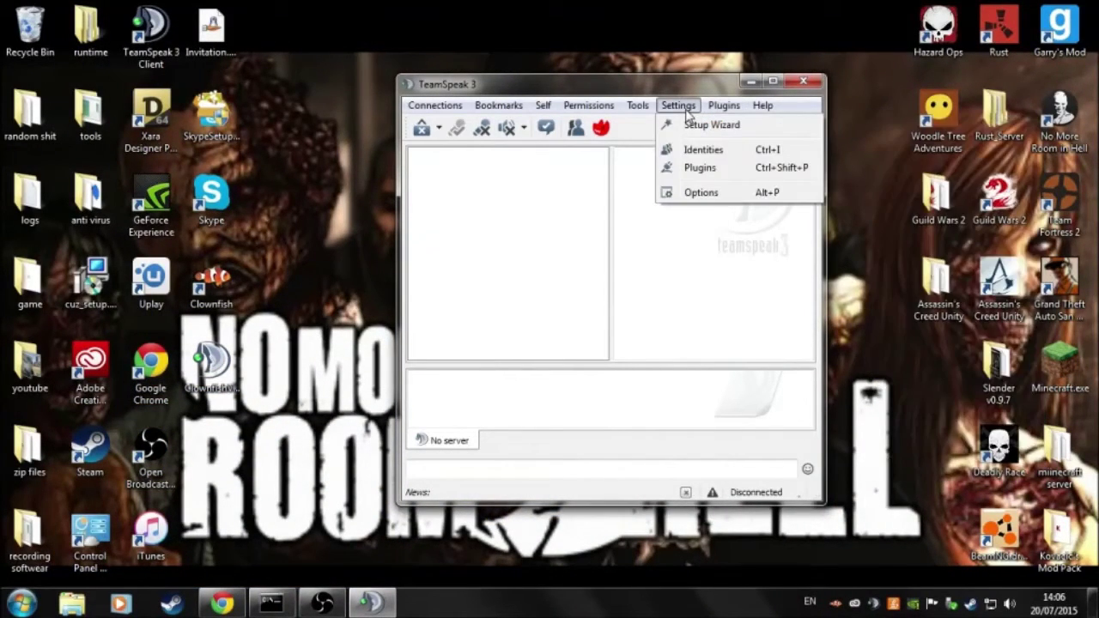
pyautogui.click(670, 170)
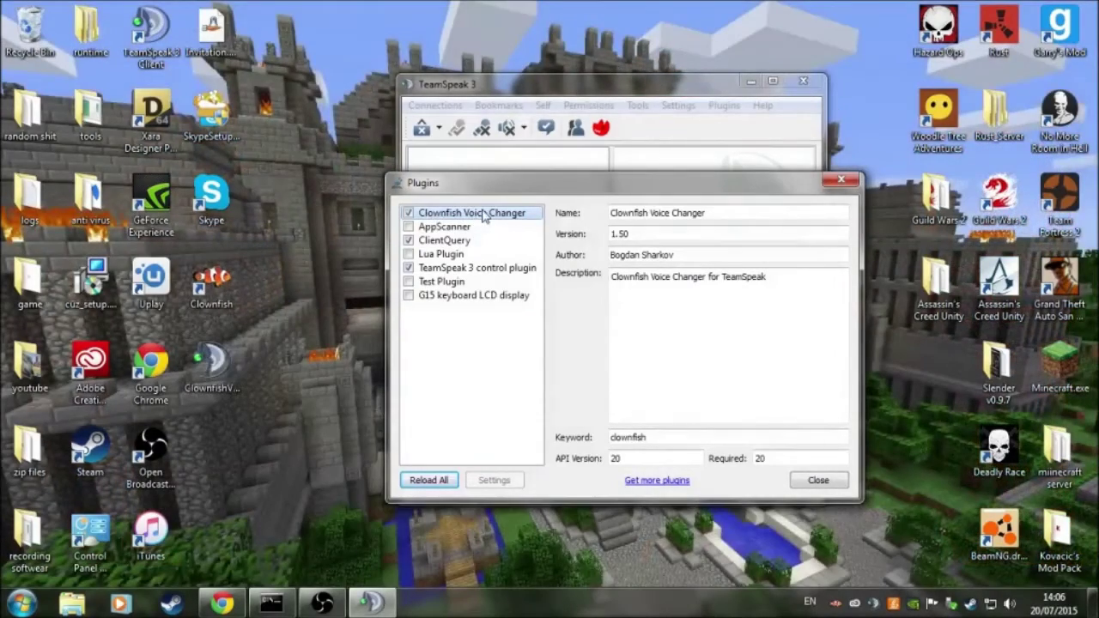
pyautogui.click(840, 183)
# Minimize and restore TeamSpeak 3, then recheck and close the Plugins dialog.
pyautogui.click(750, 81)
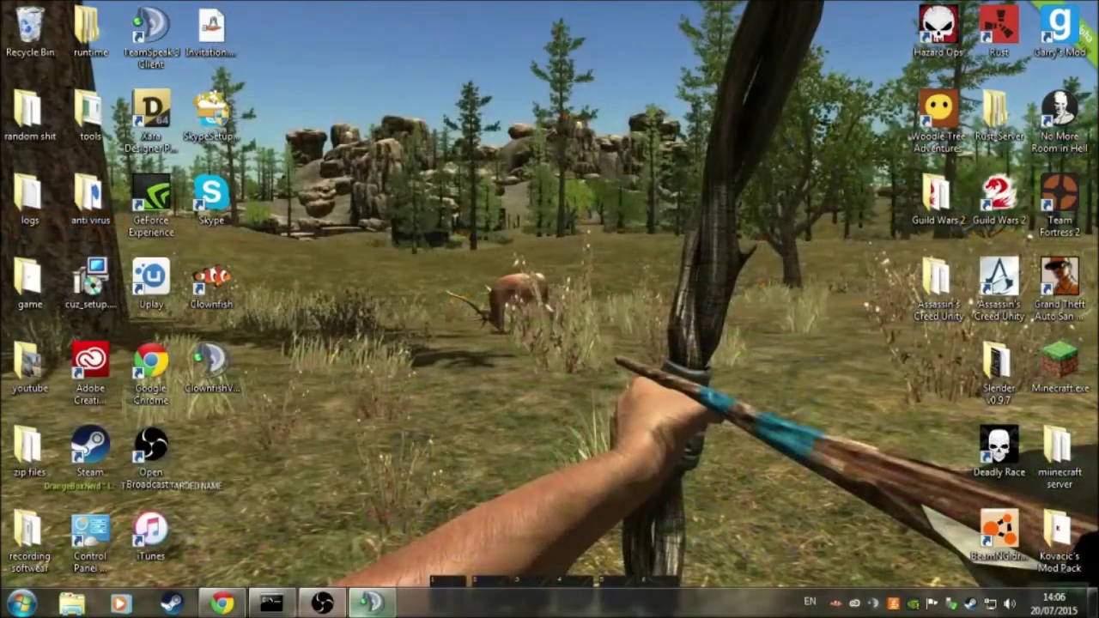
pyautogui.rightClick(361, 603)
pyautogui.click(400, 611)
pyautogui.click(371, 603)
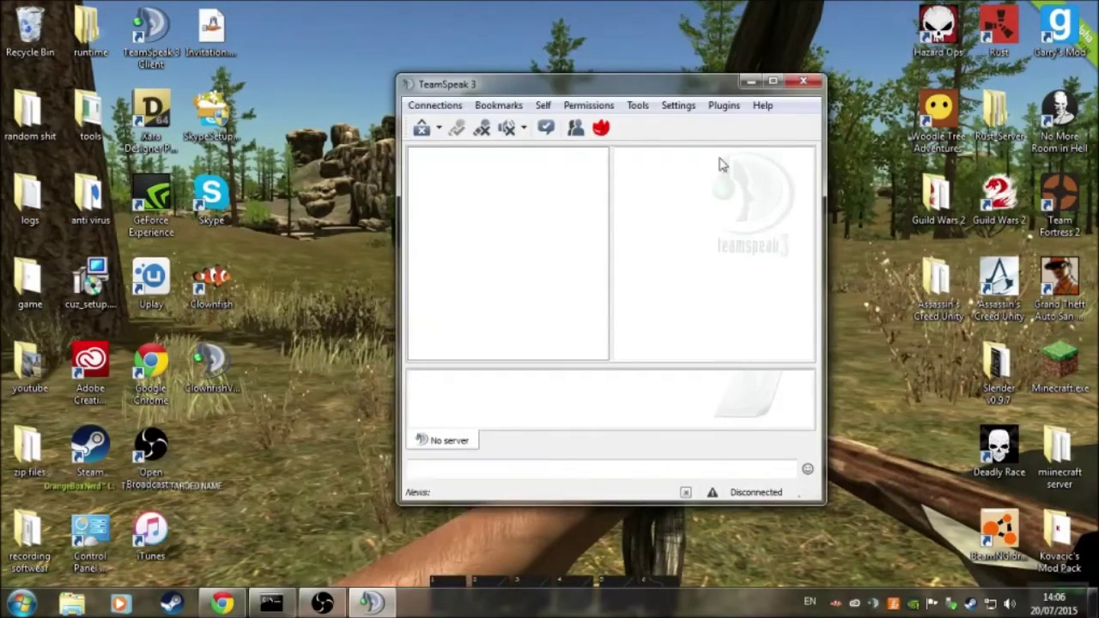
pyautogui.click(678, 105)
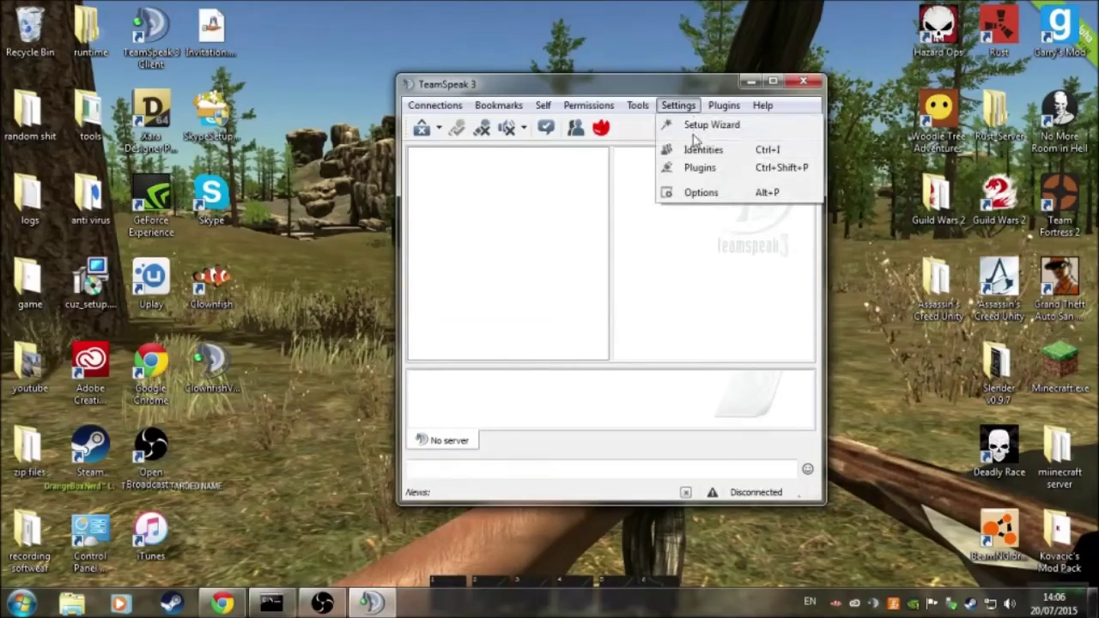
pyautogui.click(699, 171)
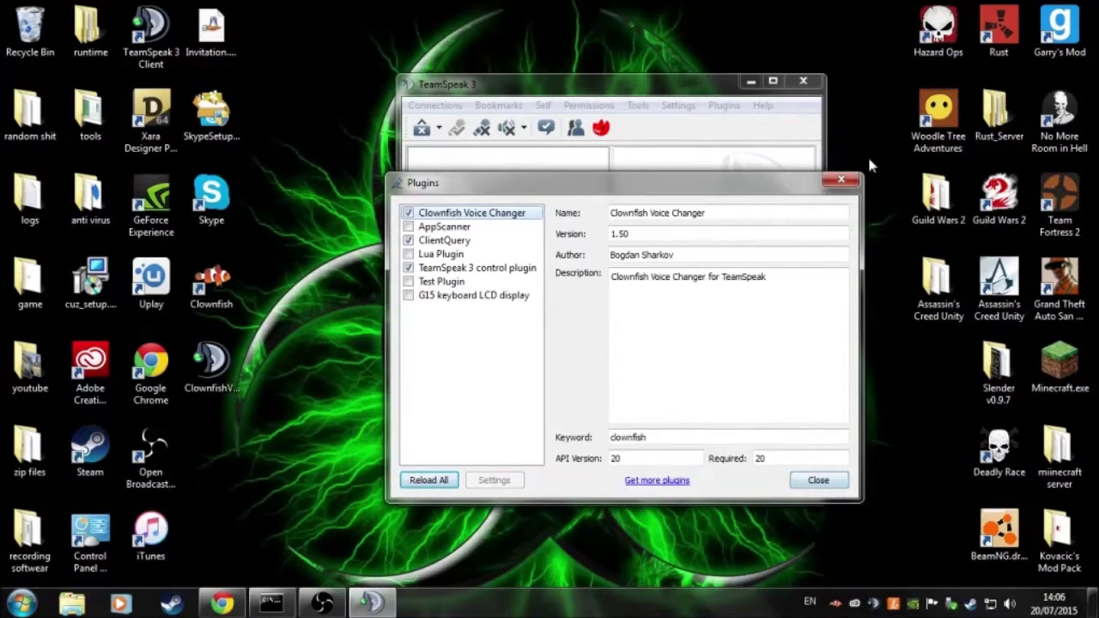
pyautogui.click(841, 179)
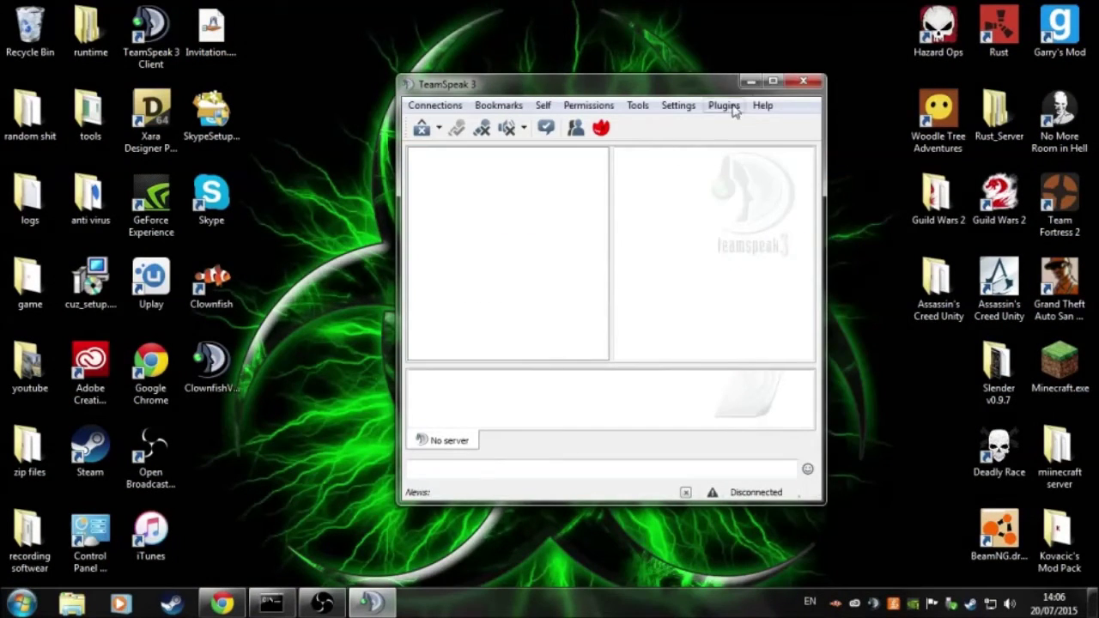
# Restart TeamSpeak 3, view Clownfish effects like Pitch (male) and Robotic Voice, then minimize it.
pyautogui.click(802, 81)
pyautogui.doubleClick(150, 30)
pyautogui.click(668, 104)
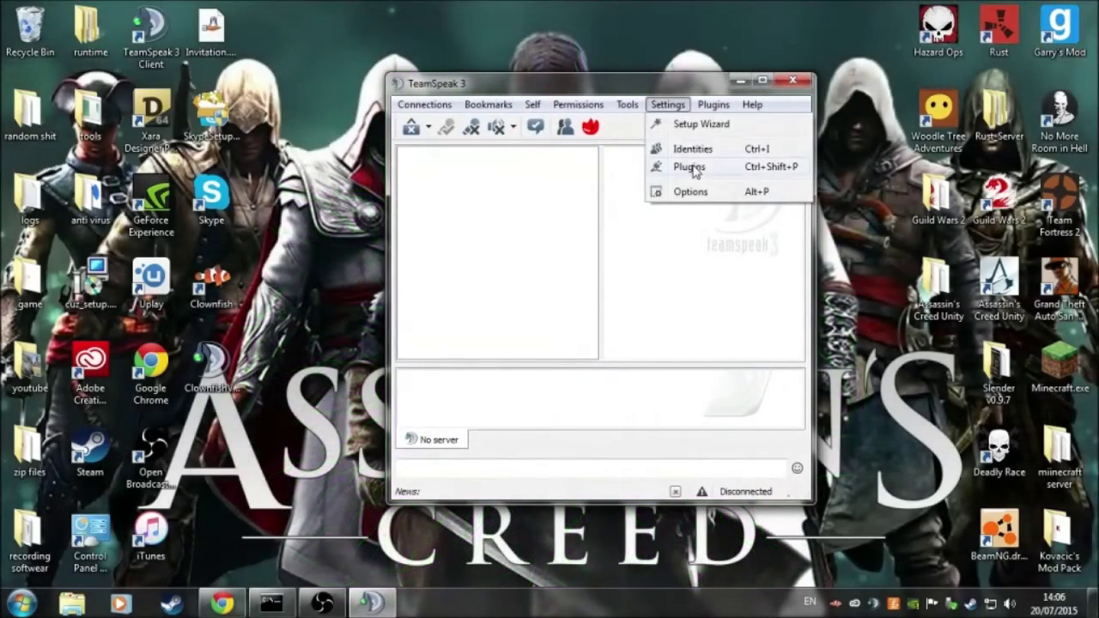
pyautogui.moveTo(710, 104)
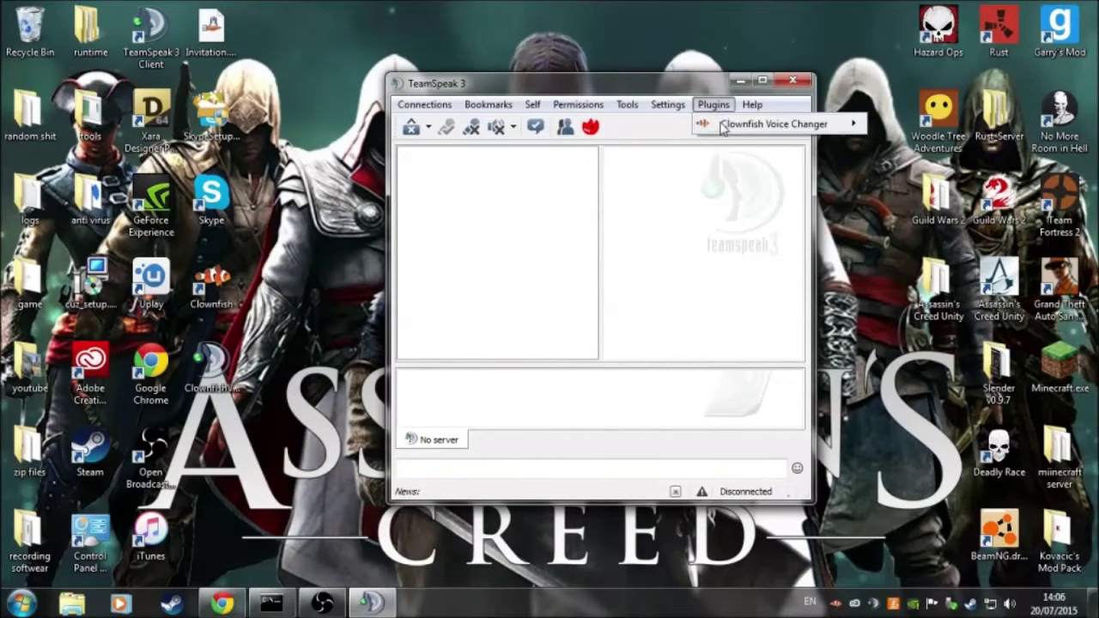
pyautogui.moveTo(725, 127)
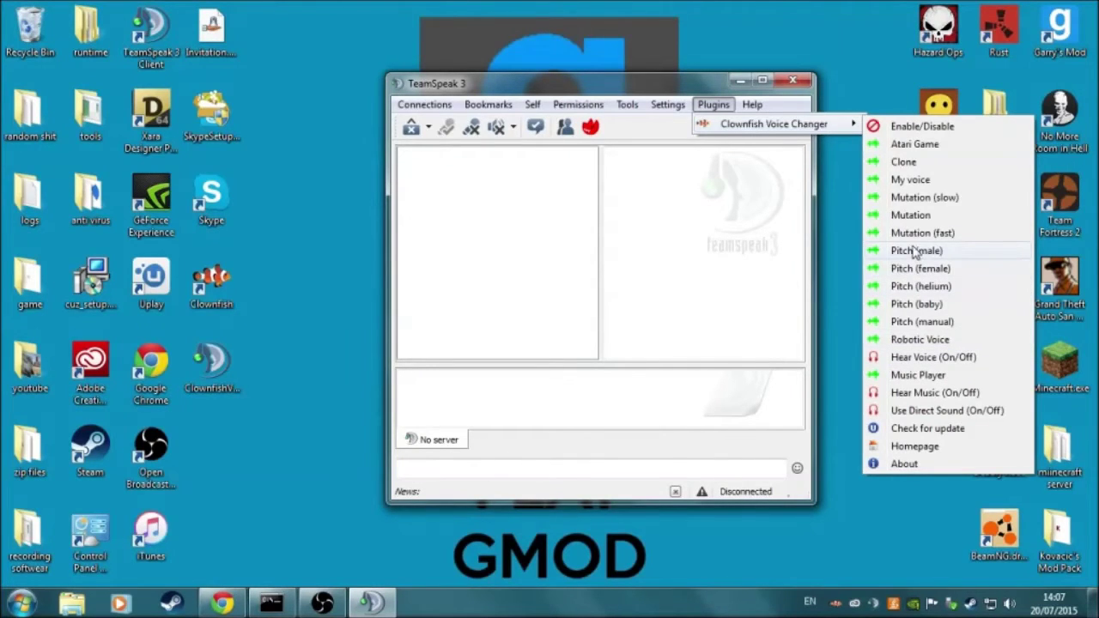
pyautogui.click(783, 230)
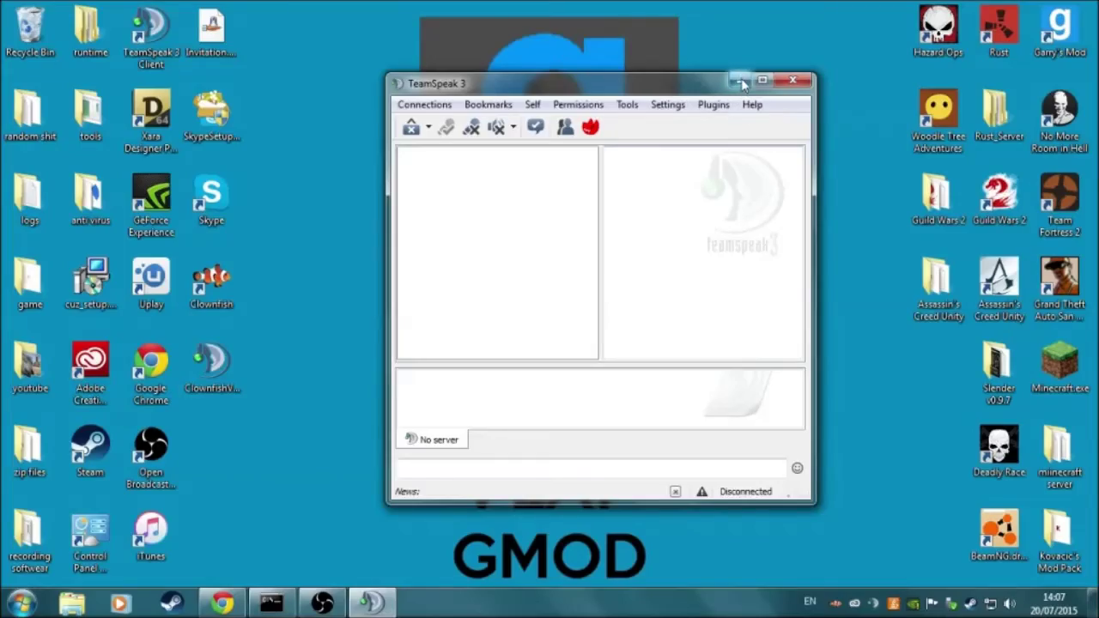
pyautogui.click(739, 80)
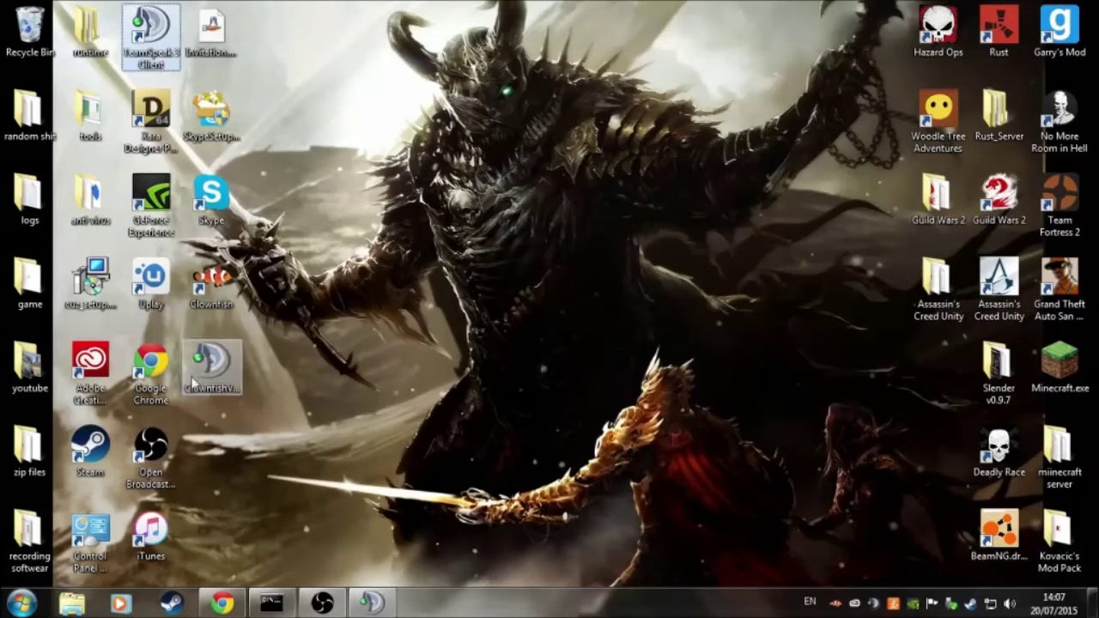
# Restore Chrome and change the Google search to 'clownfish for skype'.
pyautogui.click(221, 604)
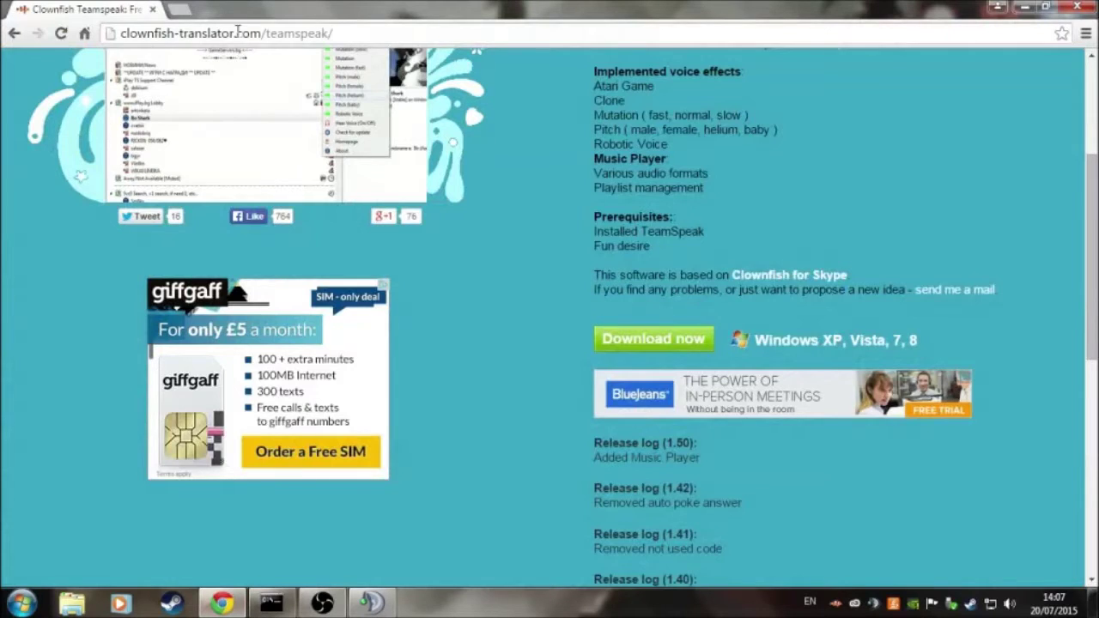
pyautogui.click(14, 33)
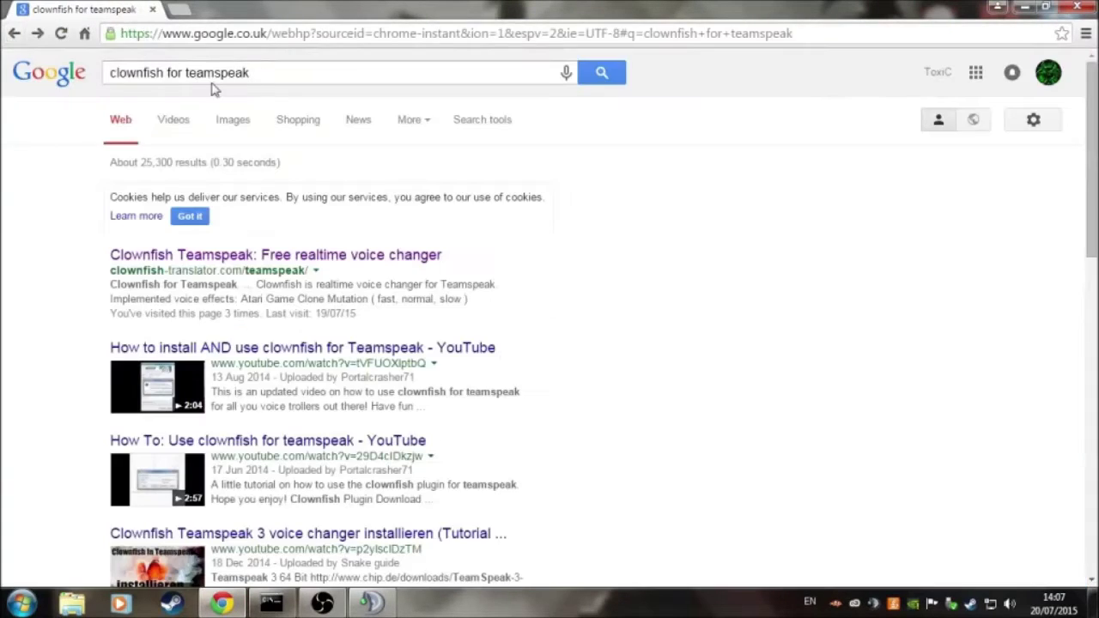
pyautogui.moveTo(249, 72); pyautogui.dragTo(183, 72)
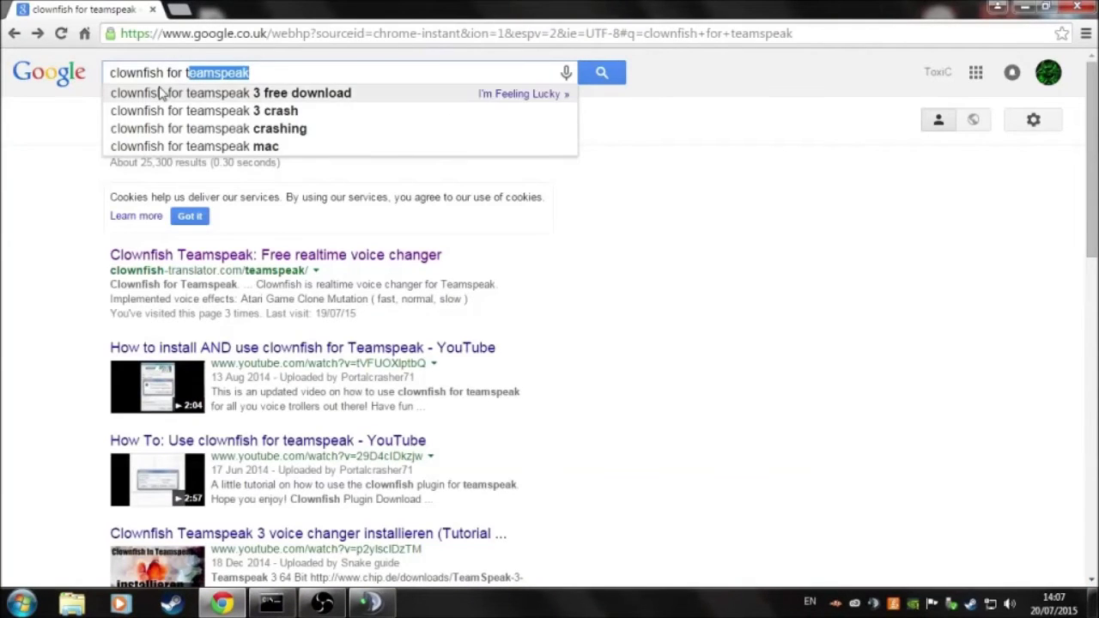
pyautogui.write('t')
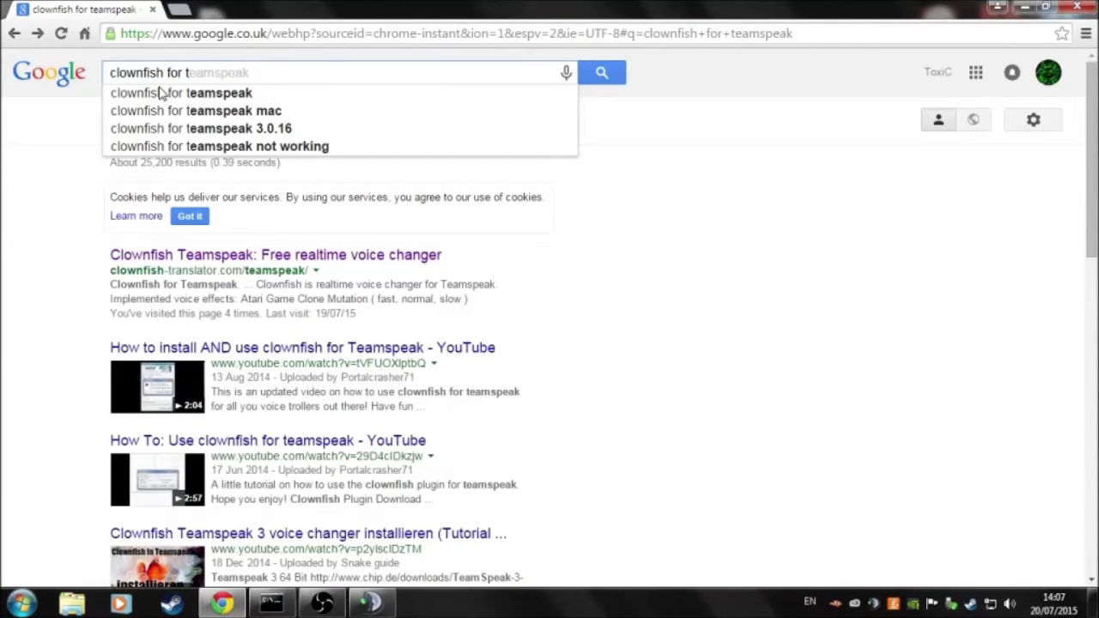
pyautogui.press('BackSpace')
pyautogui.write('skupe')
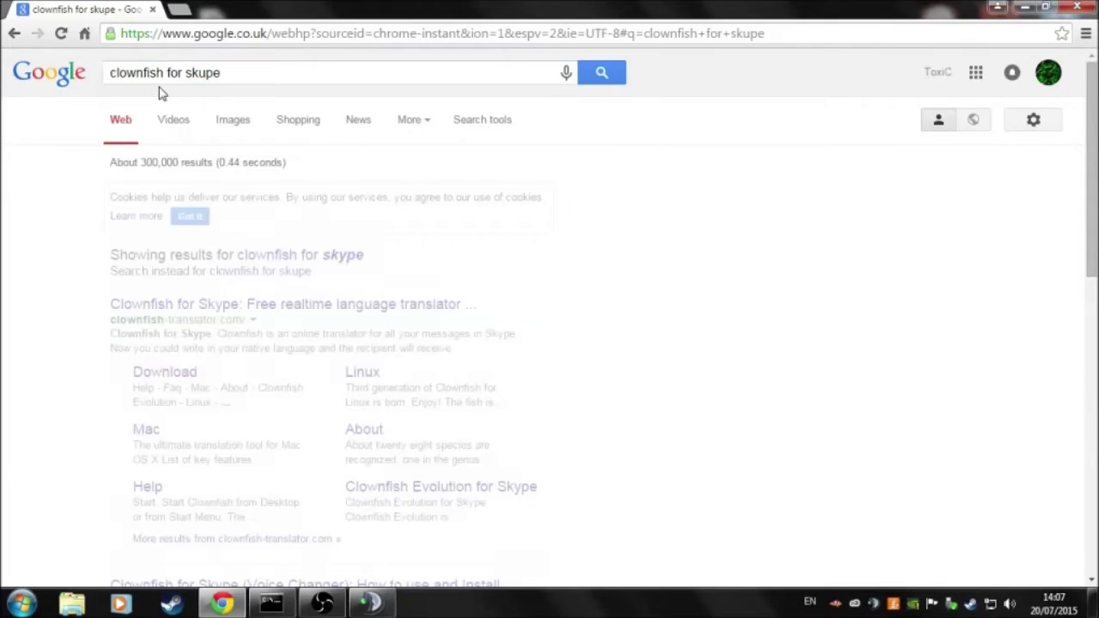
pyautogui.click(332, 206)
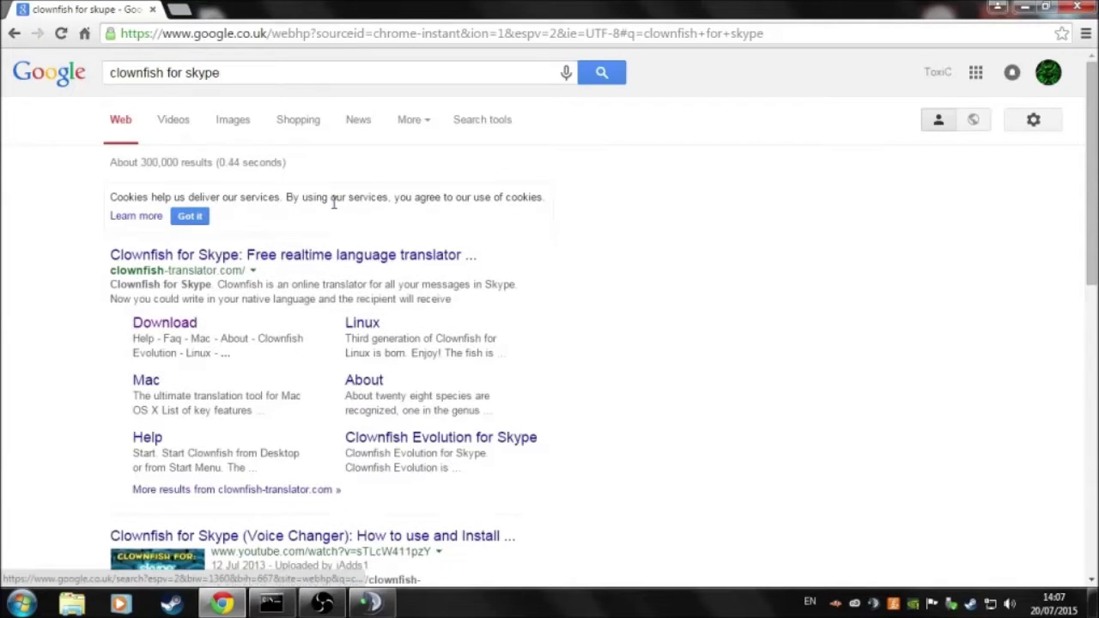
# Open the Clownfish for Skype 3.95 download page, then minimize Chrome.
pyautogui.click(185, 330)
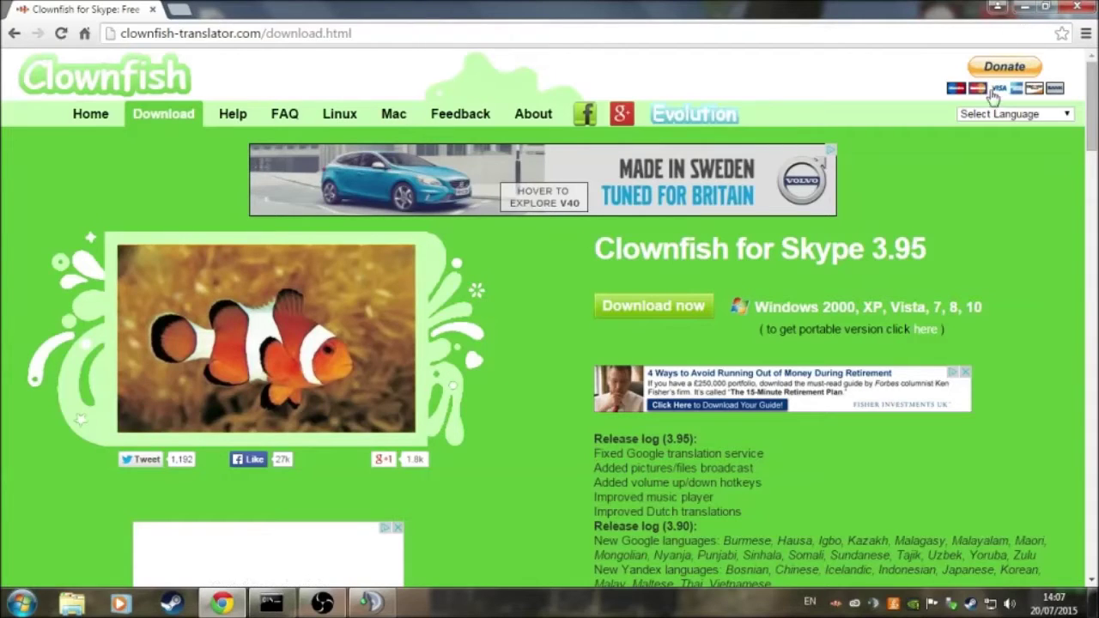
pyautogui.click(1044, 7)
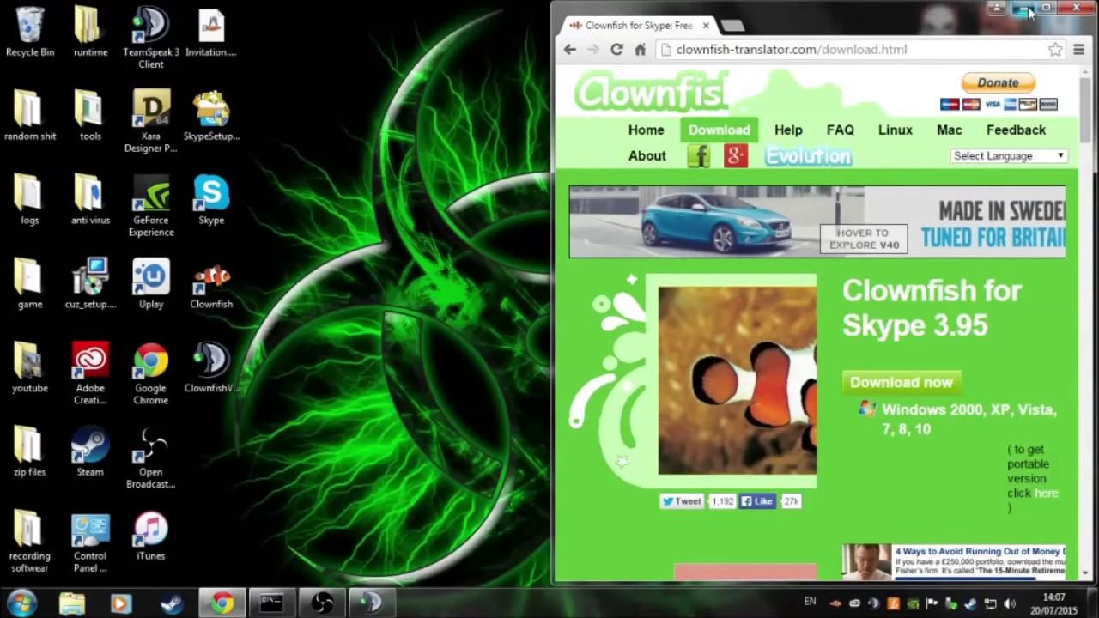
pyautogui.click(995, 7)
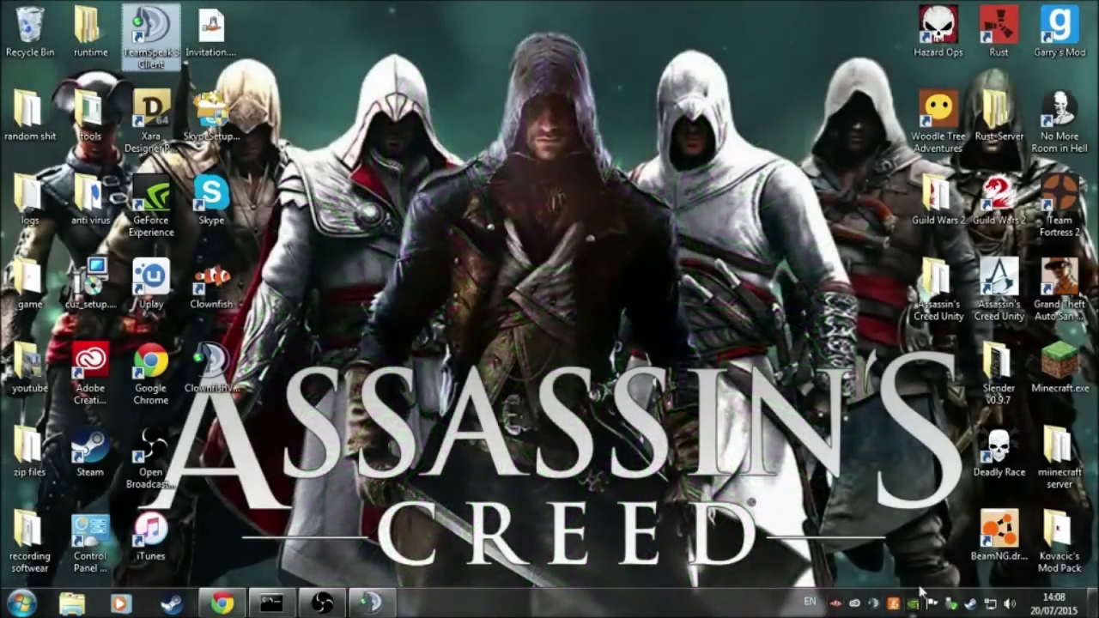
# Glance at Clownfish's tray menu, then launch Skype and close its sign-in window.
pyautogui.rightClick(836, 602)
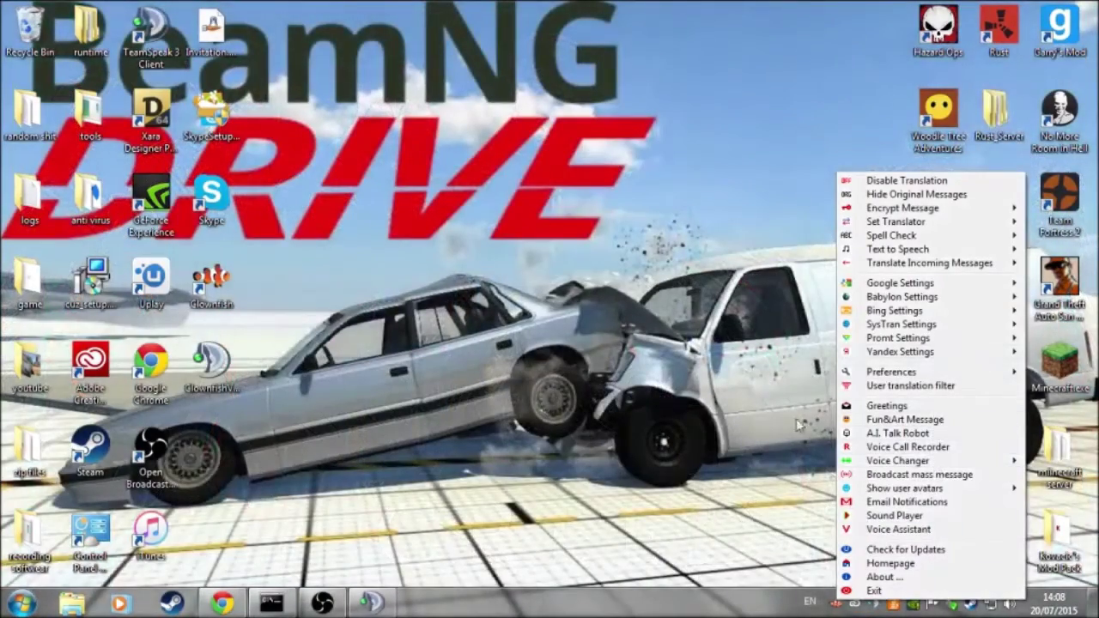
pyautogui.click(515, 206)
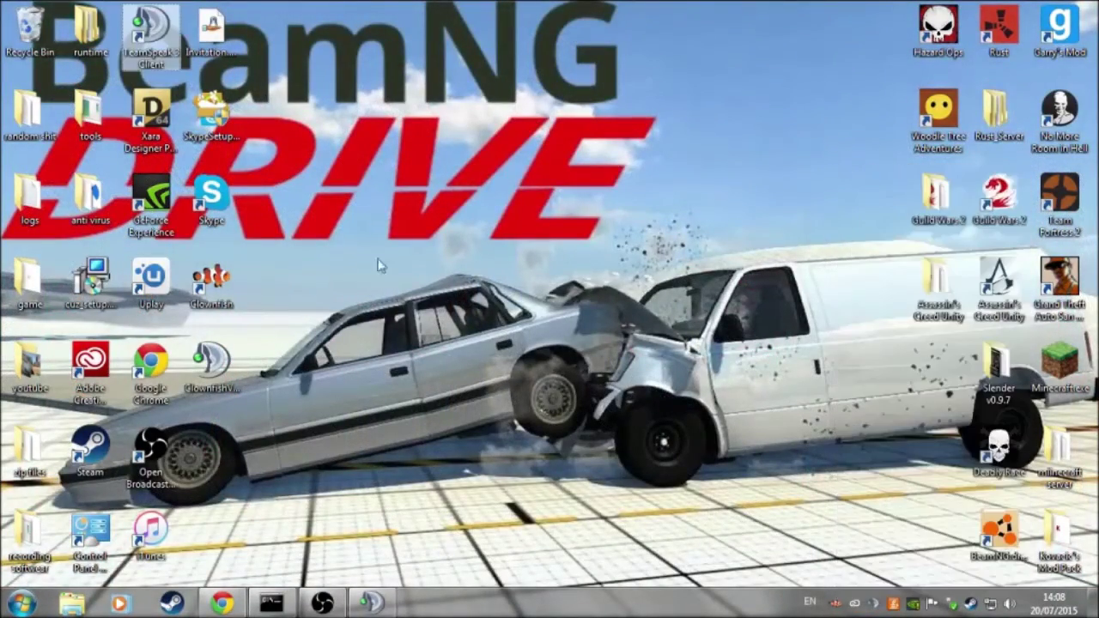
pyautogui.doubleClick(192, 196)
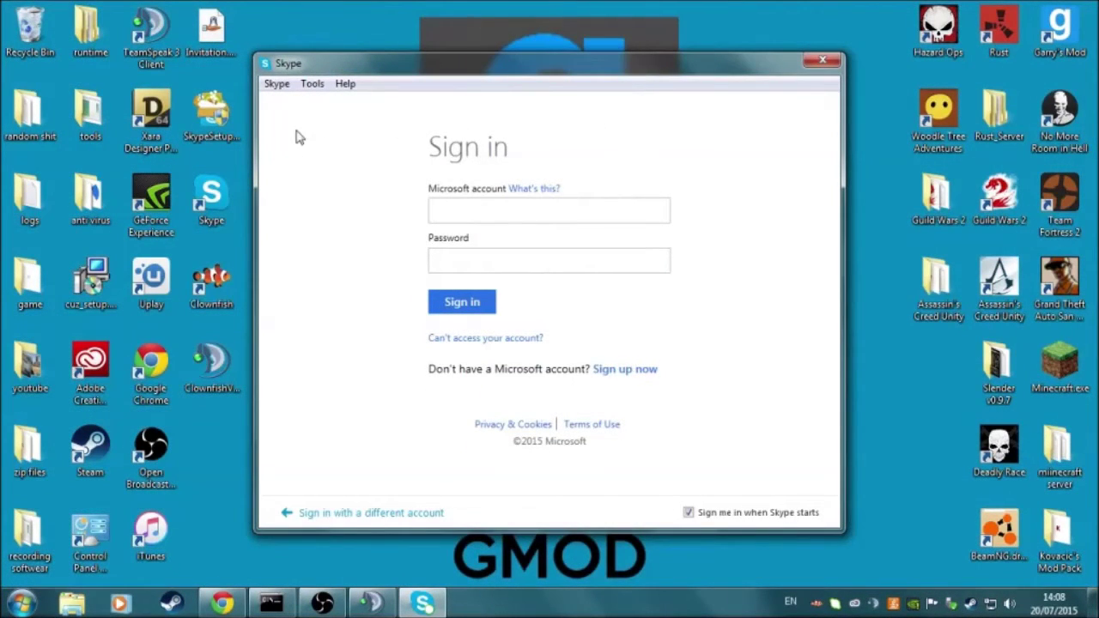
pyautogui.click(822, 60)
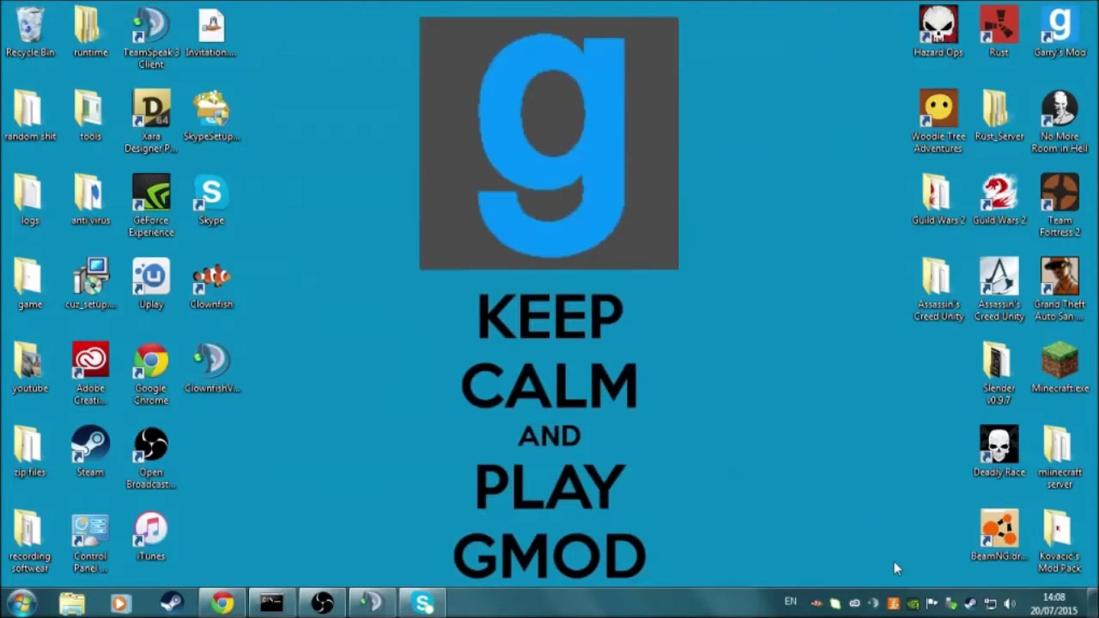
# Show Clownfish's Voice Changer submenus: Voices, Sound Effects, VST Effects and Music.
pyautogui.rightClick(817, 602)
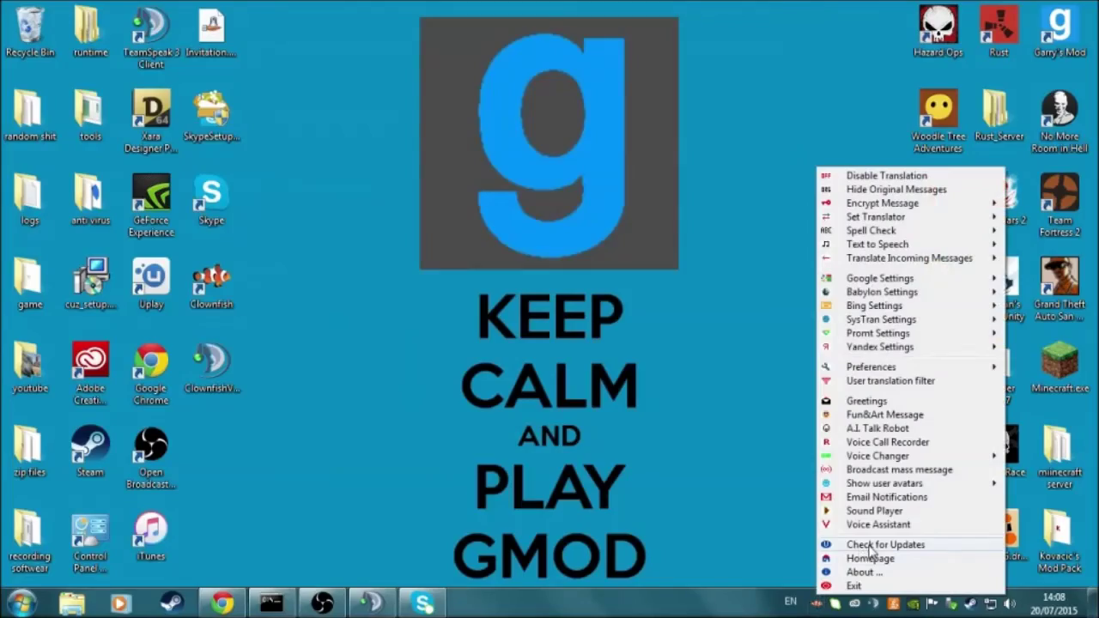
pyautogui.moveTo(889, 456)
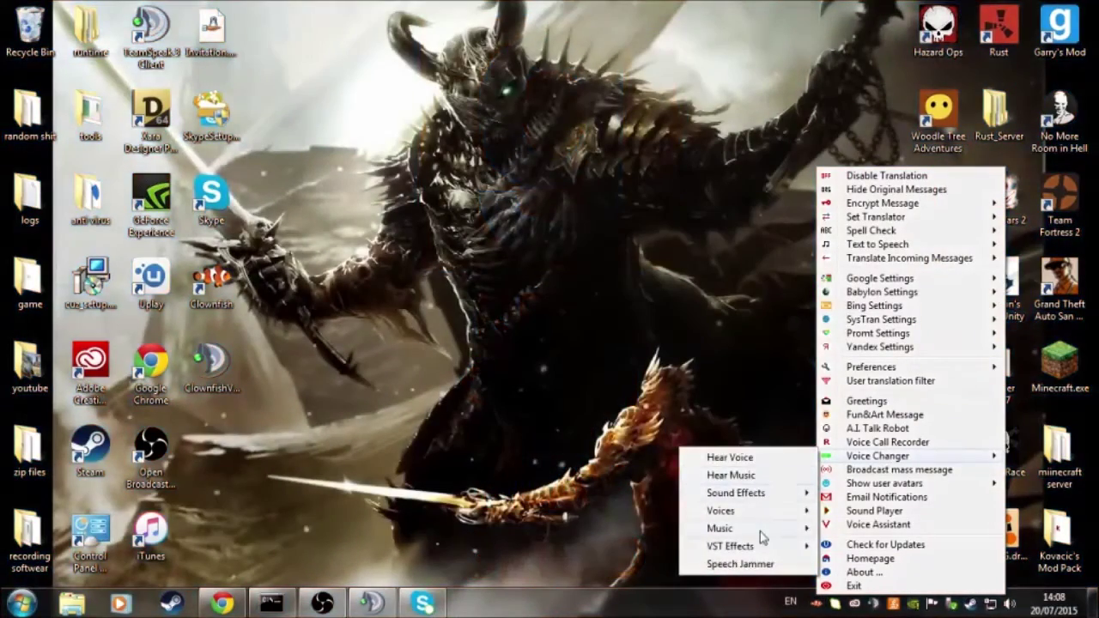
pyautogui.moveTo(746, 511)
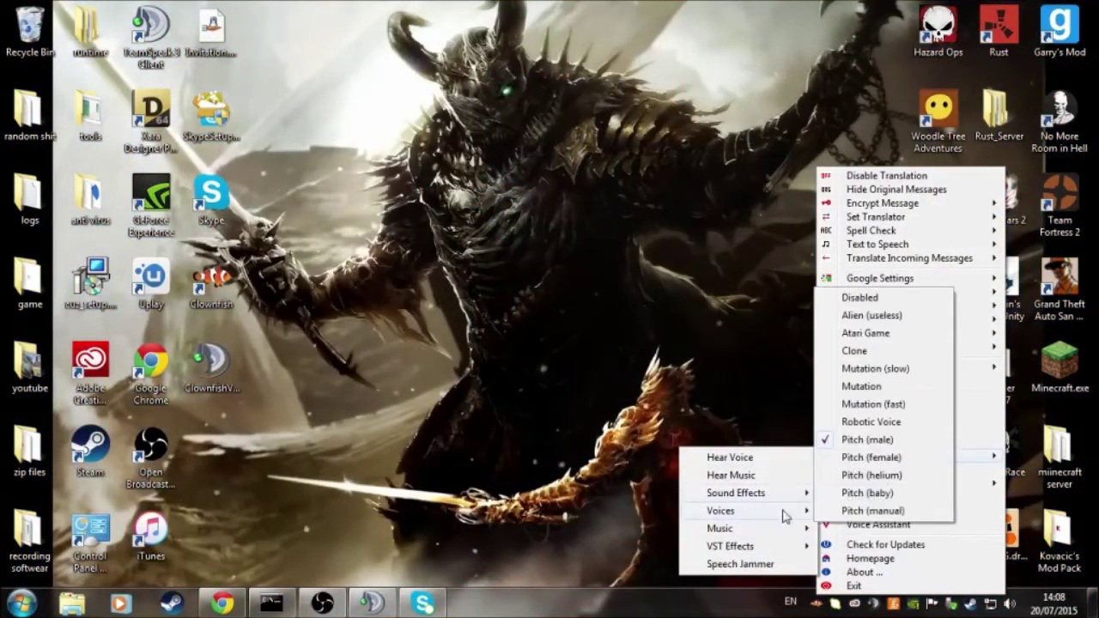
pyautogui.moveTo(769, 530)
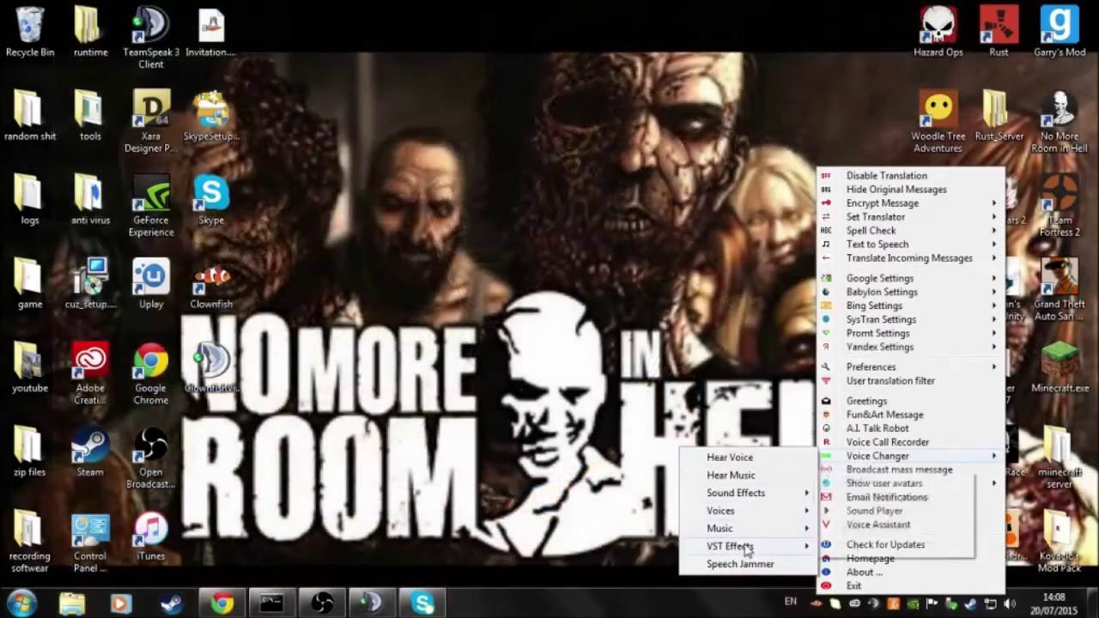
pyautogui.moveTo(745, 550)
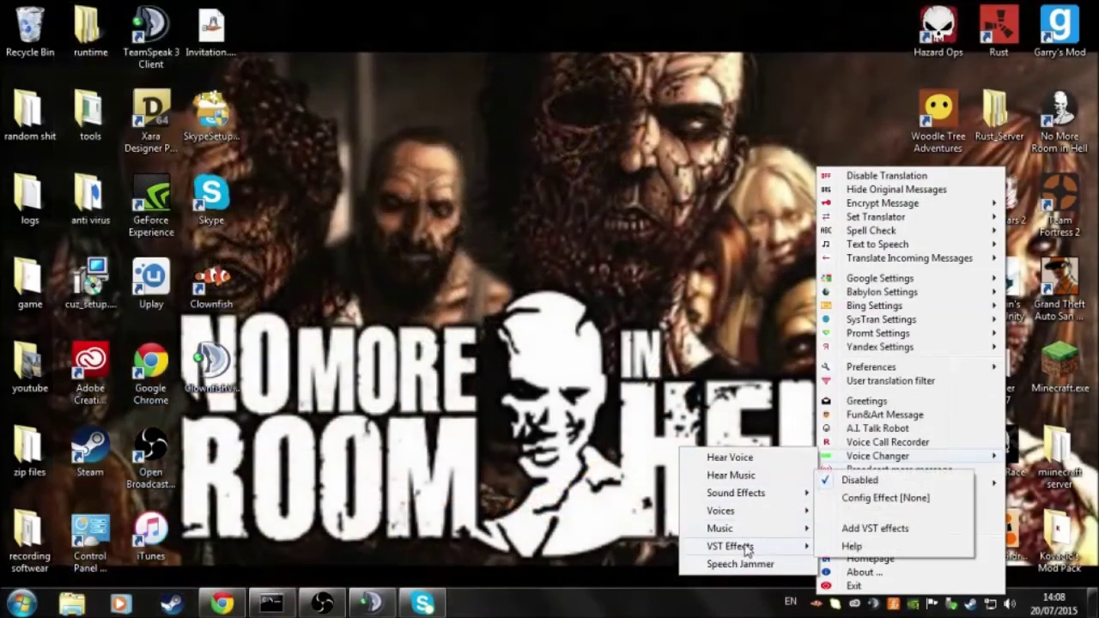